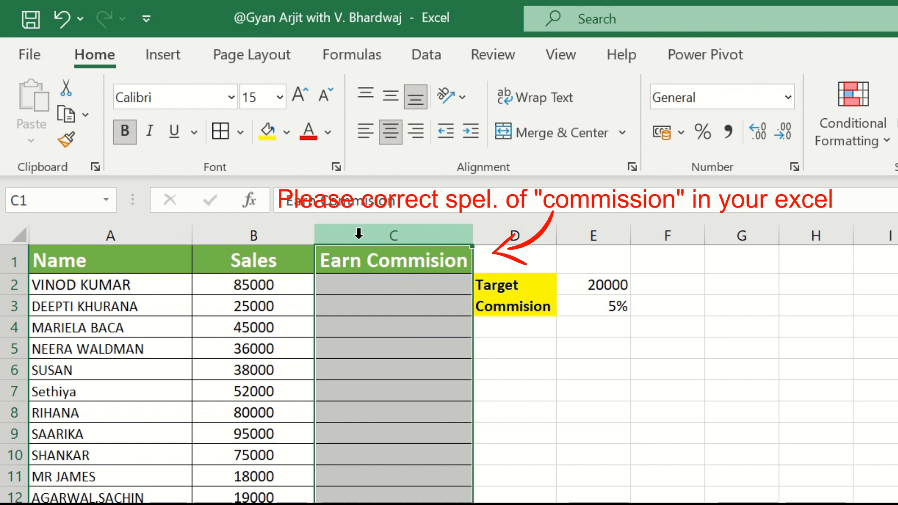
Step: Review the target and commission rate cells in D2:E3 beside the sales table
left_click(519, 286)
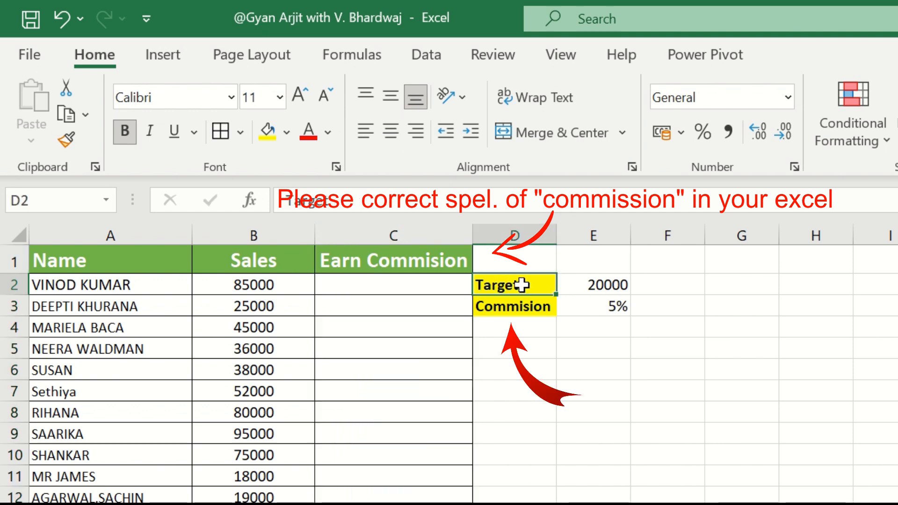
left_click(613, 284)
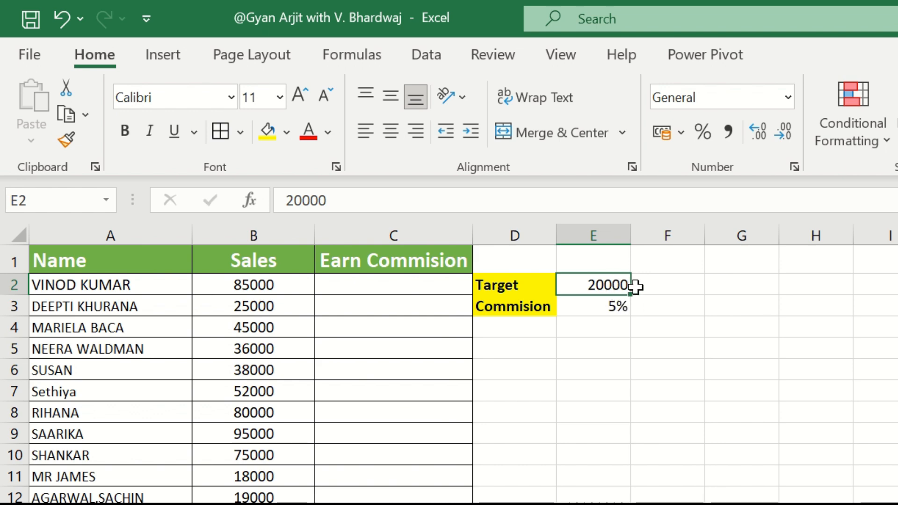
left_click(603, 304)
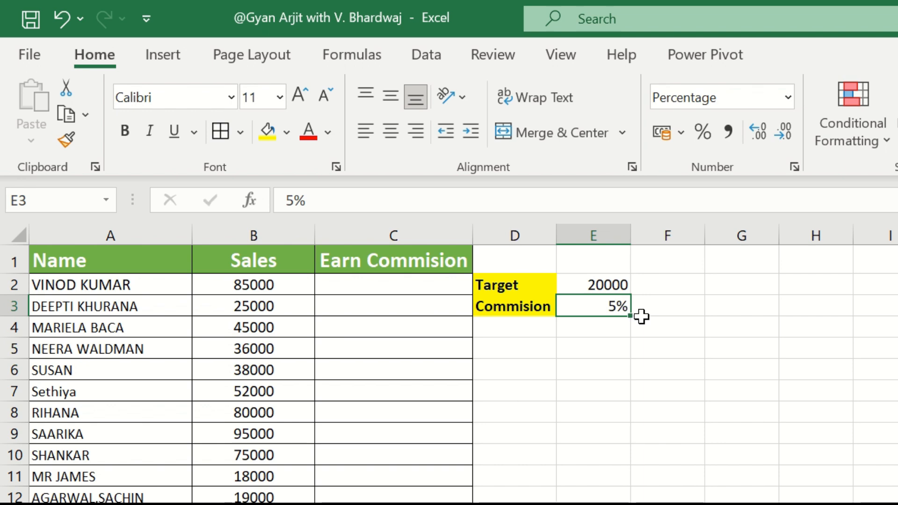
left_click(600, 285)
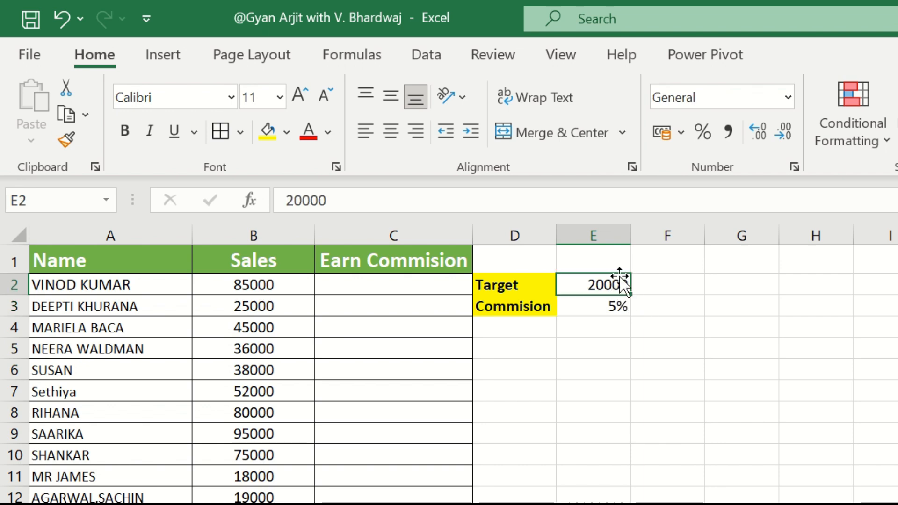
left_click(602, 306)
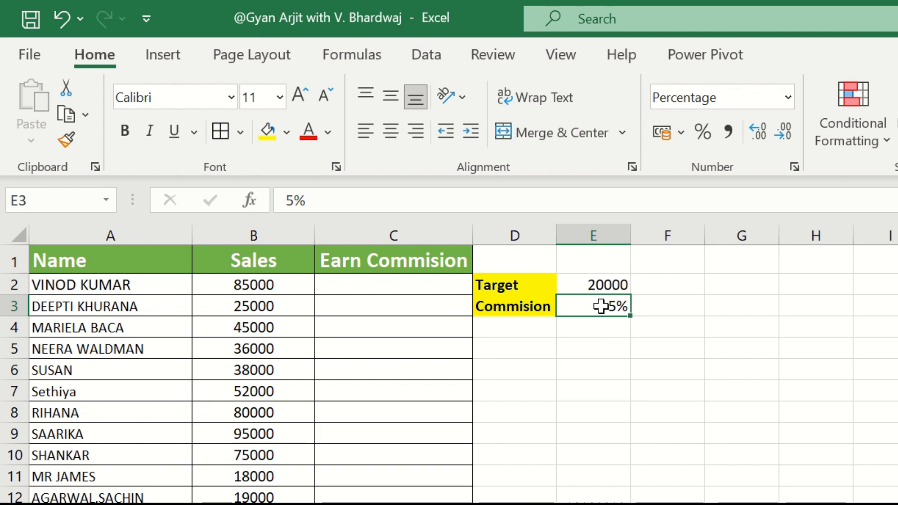
Step: Start an IF formula in C2 that tests whether the sales meet the target, B2>=$E$2
left_click(391, 283)
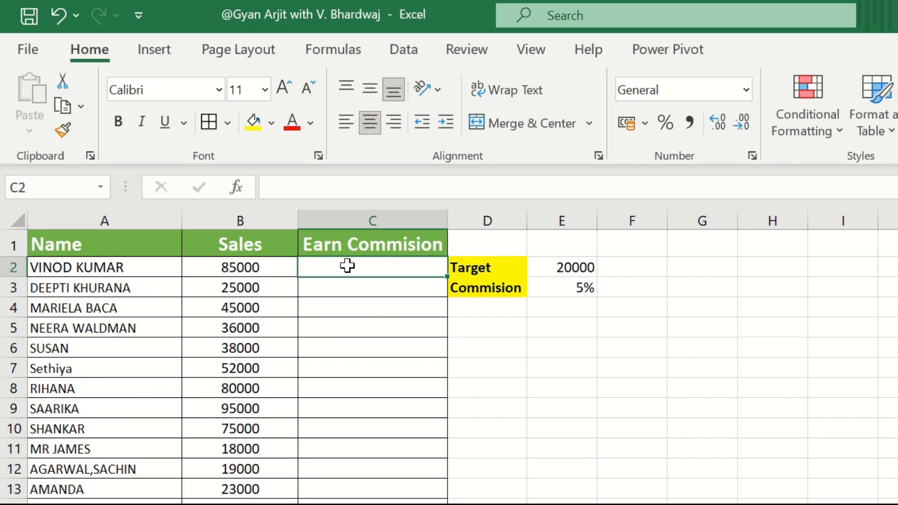
type("=if(")
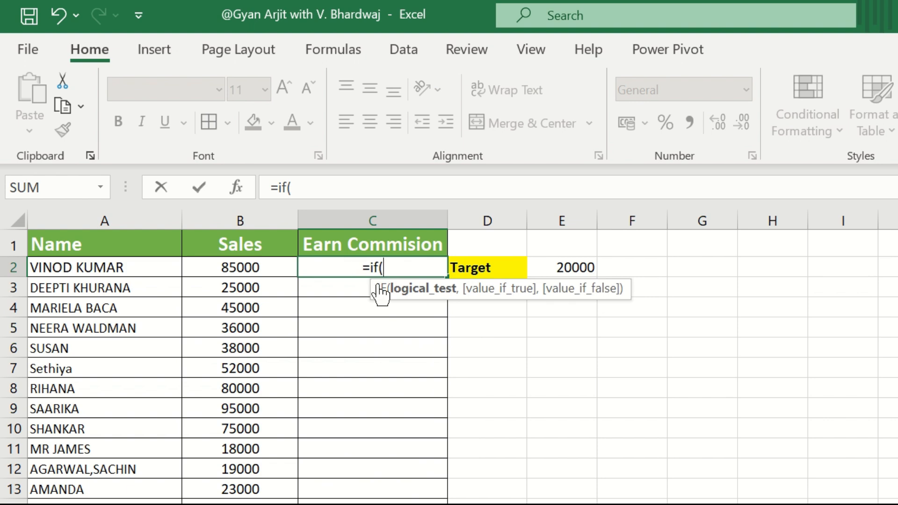
left_click(231, 263)
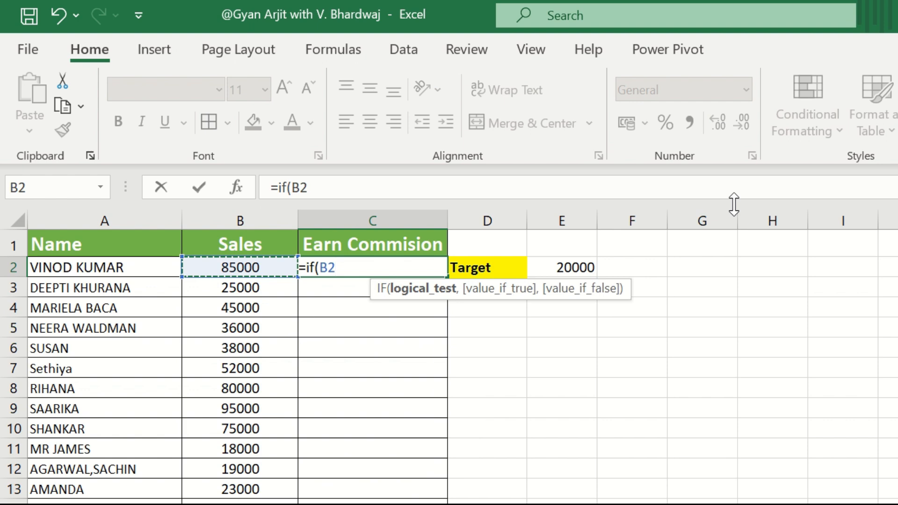
type(">=")
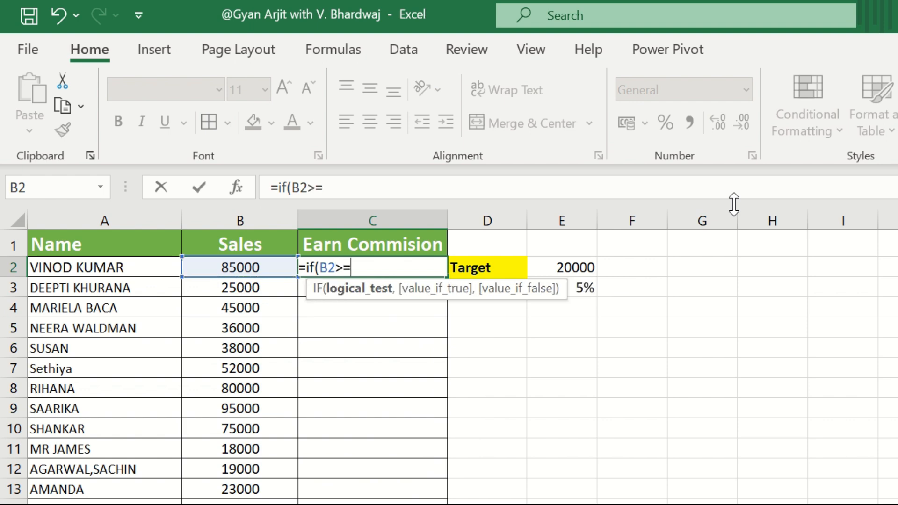
type("$")
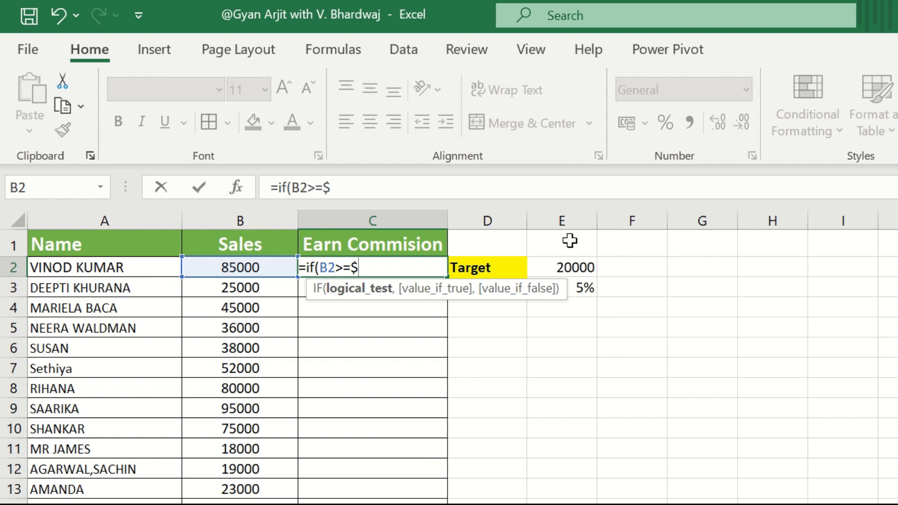
type("e$")
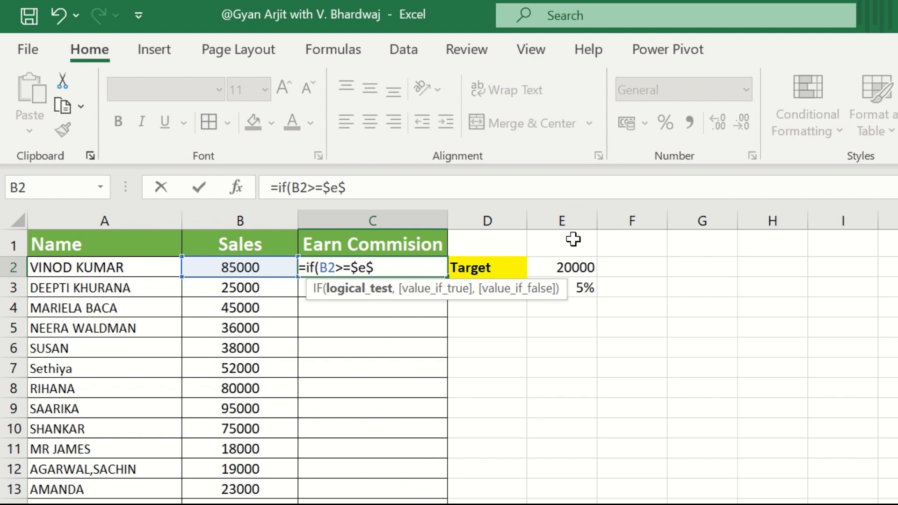
type("2")
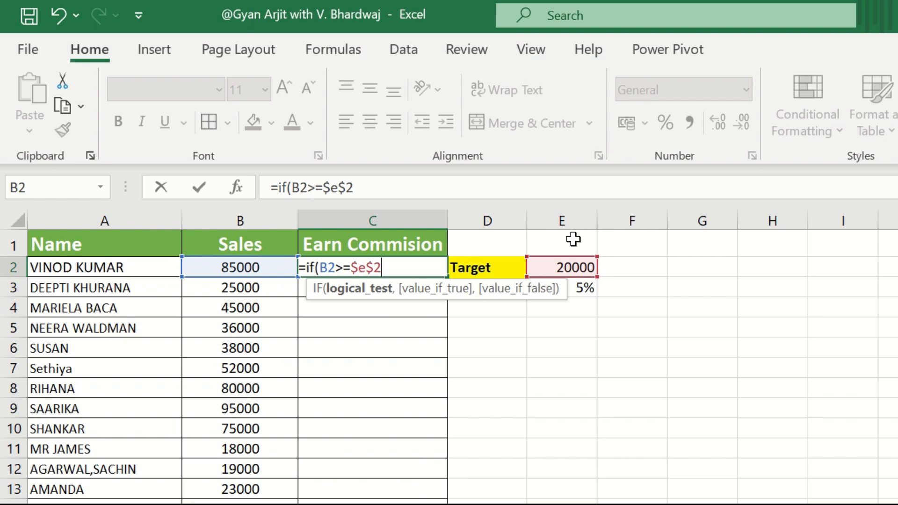
Step: Add (B2-$E$2)*$E$3 as the IF formula's value if true to calculate commission on sales above the target
type(",(")
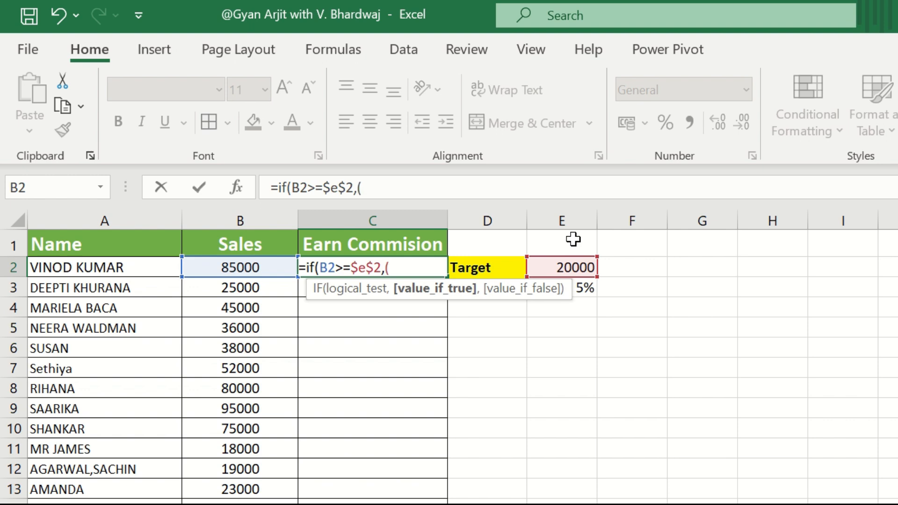
type("B")
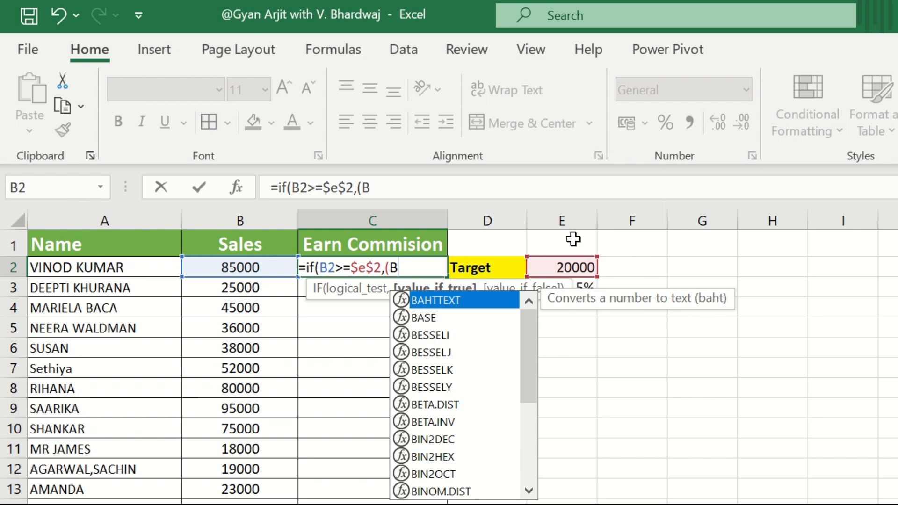
type("2")
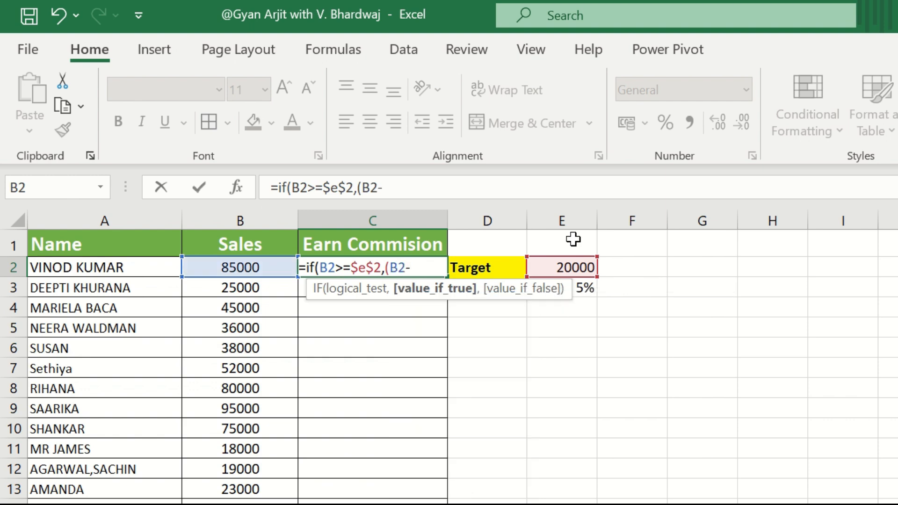
type("-$")
type("e")
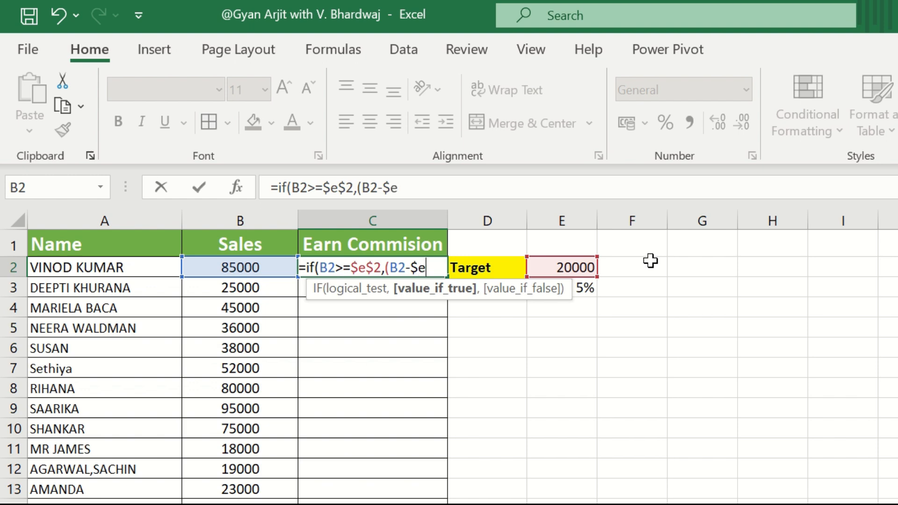
type("$2)")
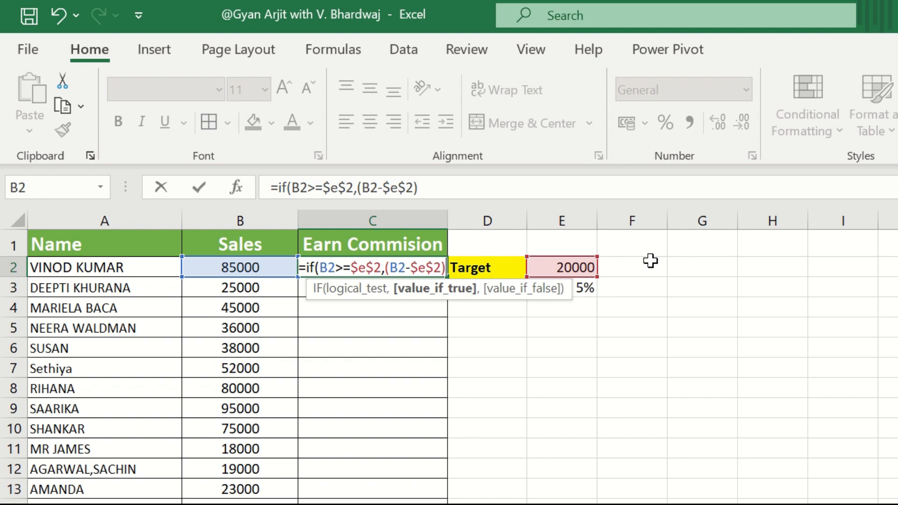
type("*")
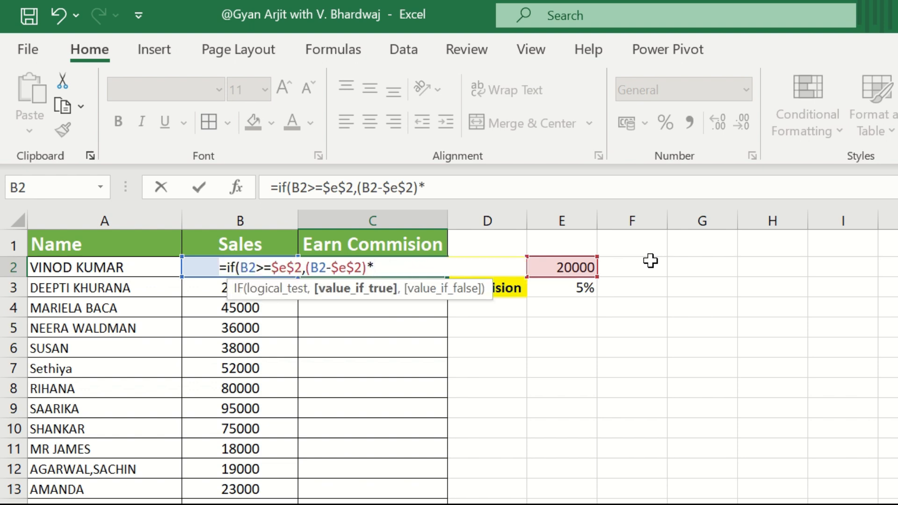
type("$e")
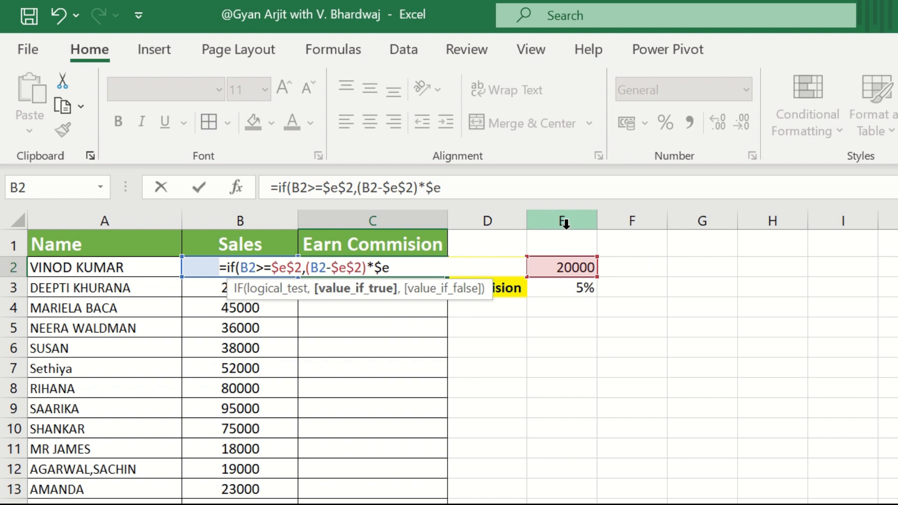
type("$3")
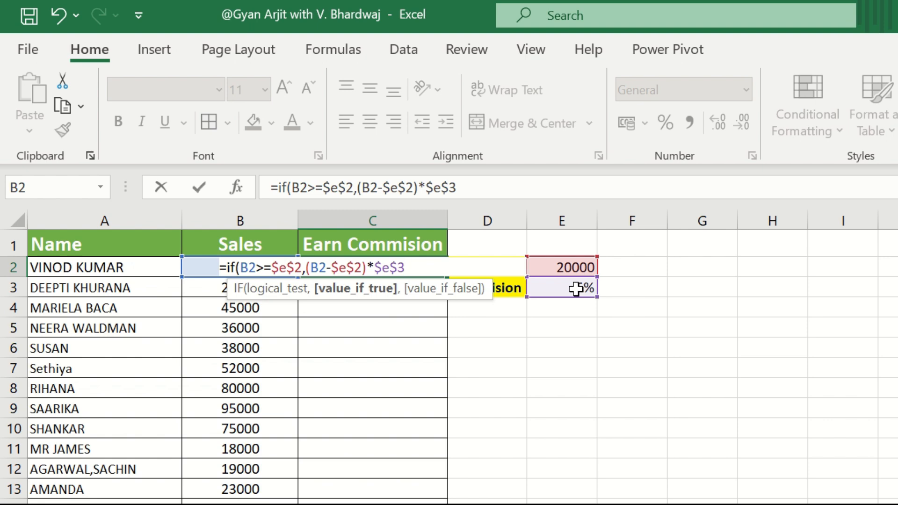
Step: Complete the C2 formula with "Below" as the value if false and enter it
type(",")
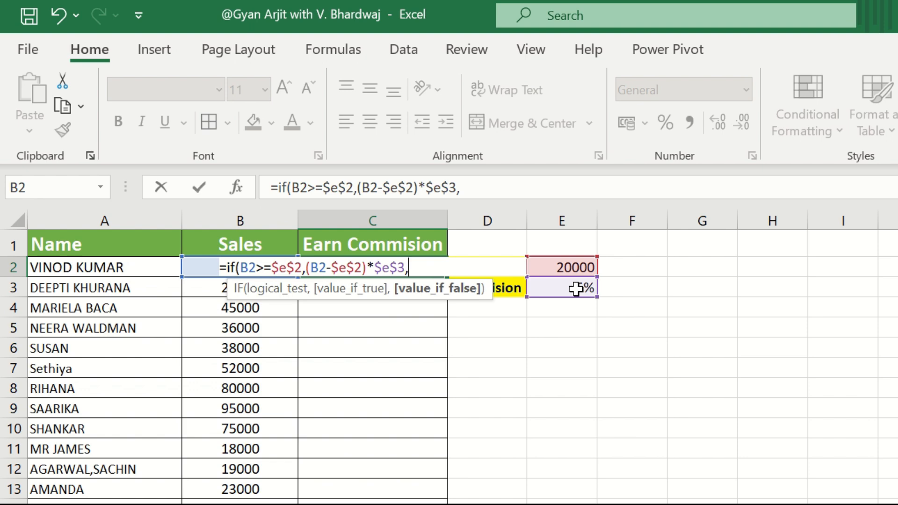
type("0")
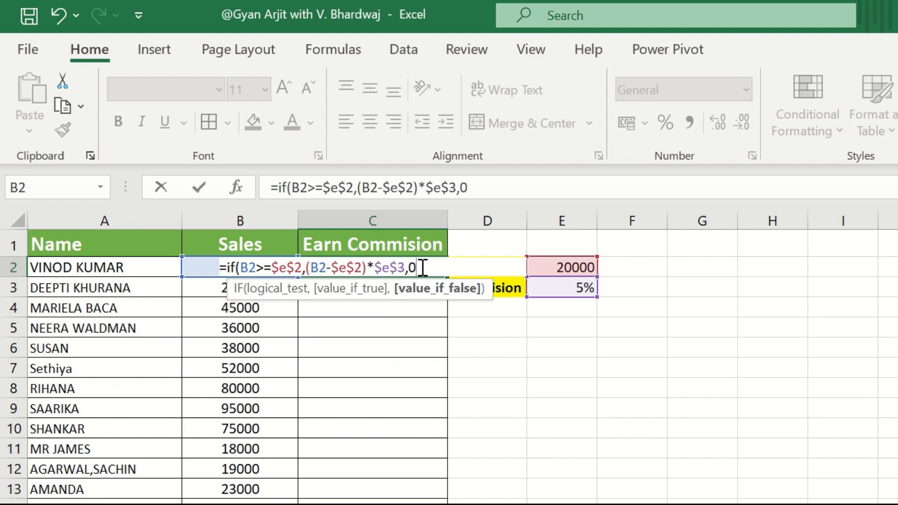
key("BackSpace")
type("\"Below")
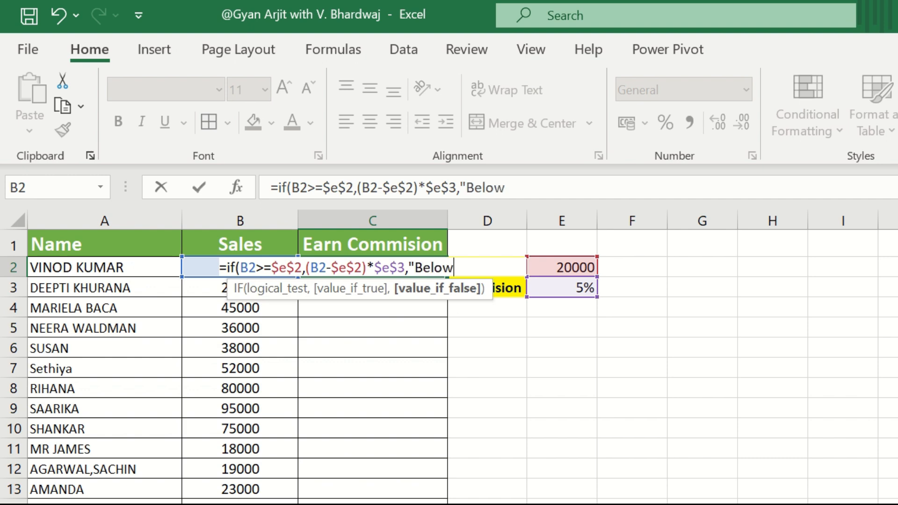
type("\")")
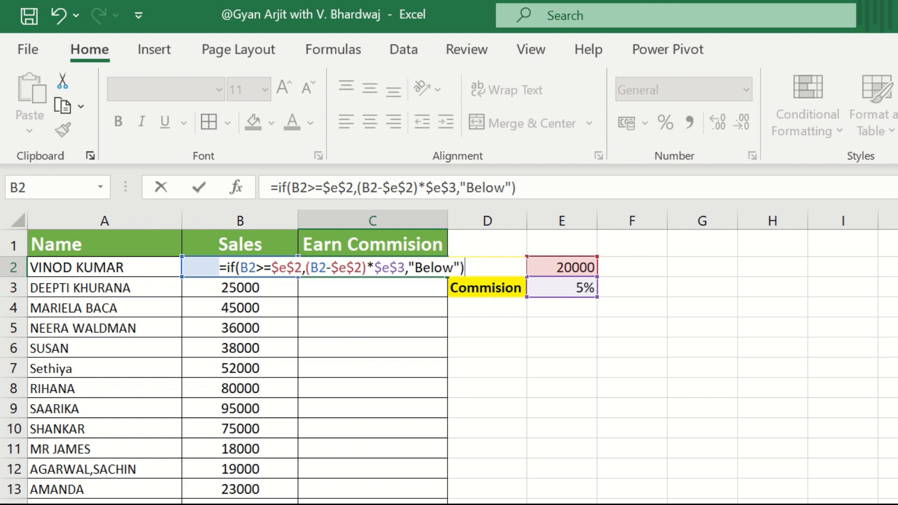
key("Return")
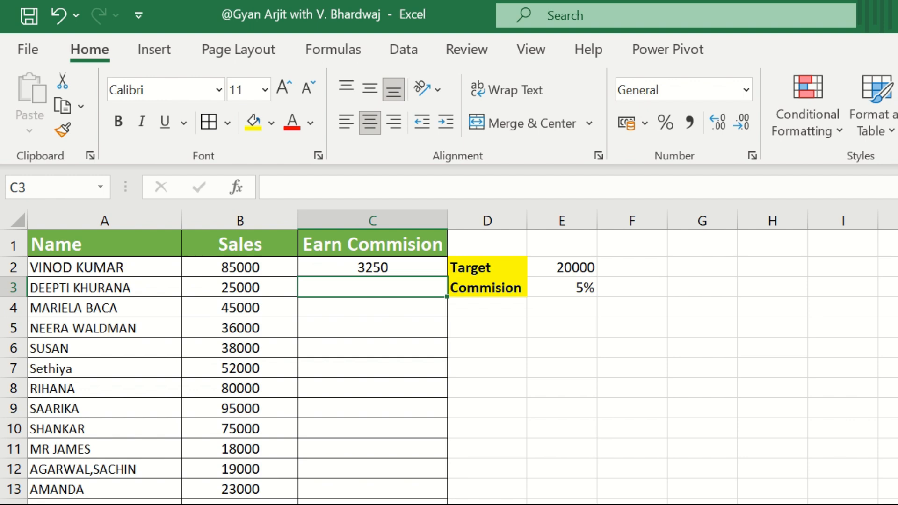
Step: Fill the C2 commission formula down the Earn Commision column for all the listed people
left_click(392, 267)
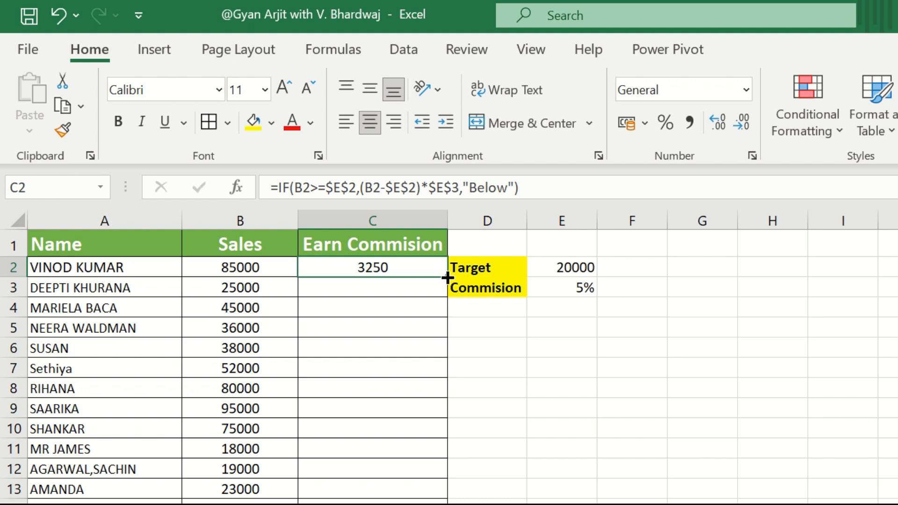
double_click(447, 277)
Step: Check the Earn Commision results against the sales figures in rows 11 to 13 and the formulas in C2 and C5
left_click(403, 453)
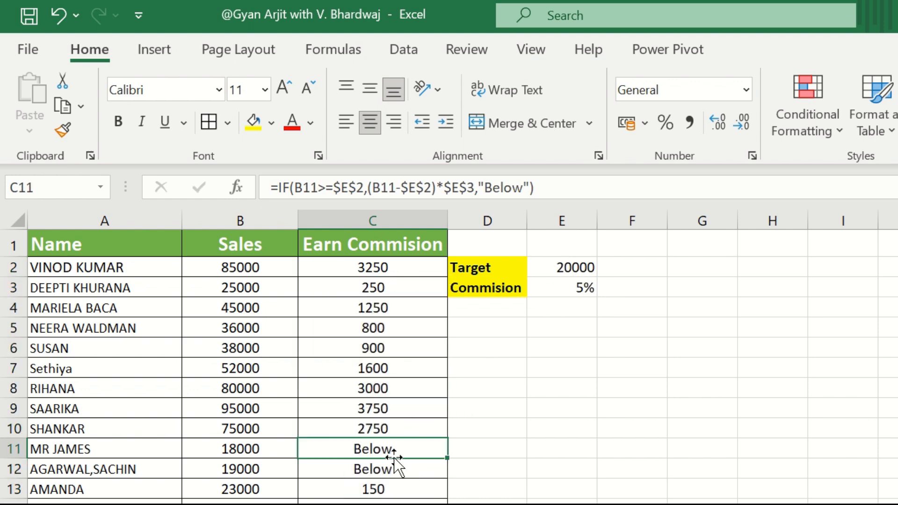
left_click(7, 448)
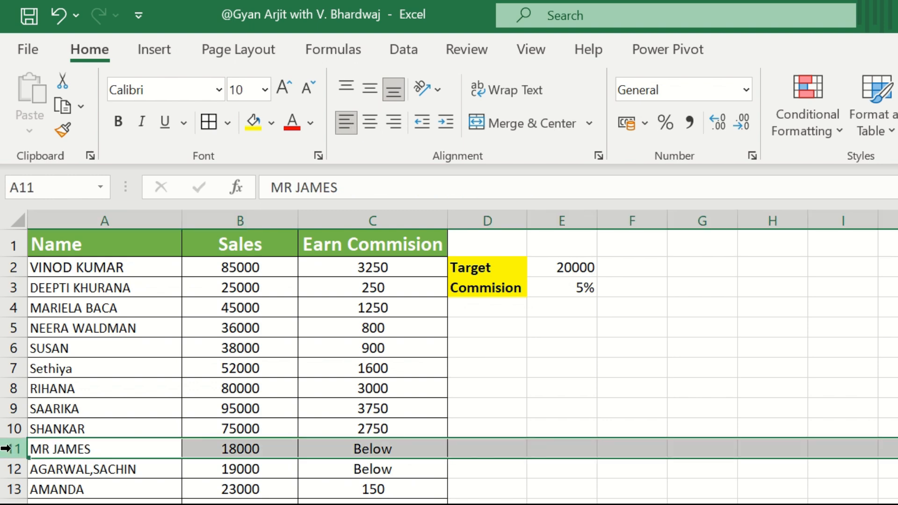
left_click(236, 473)
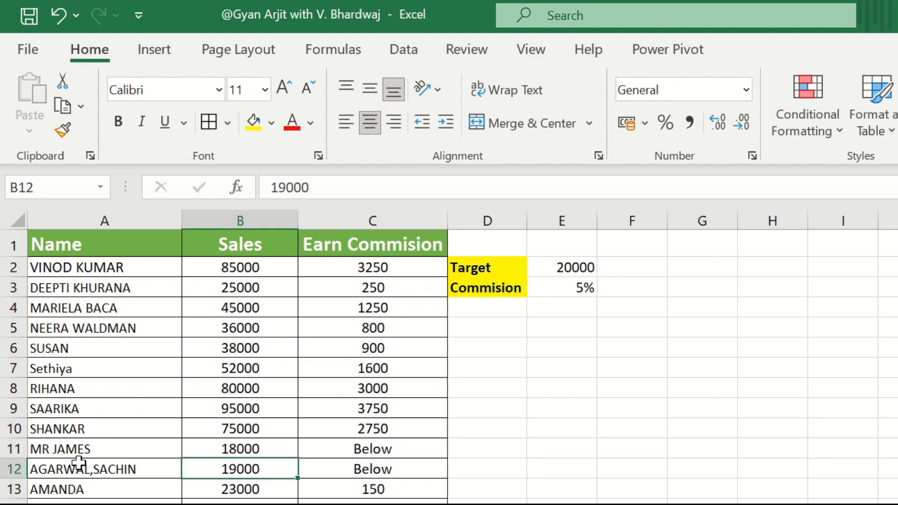
left_click(10, 468)
left_click(374, 489)
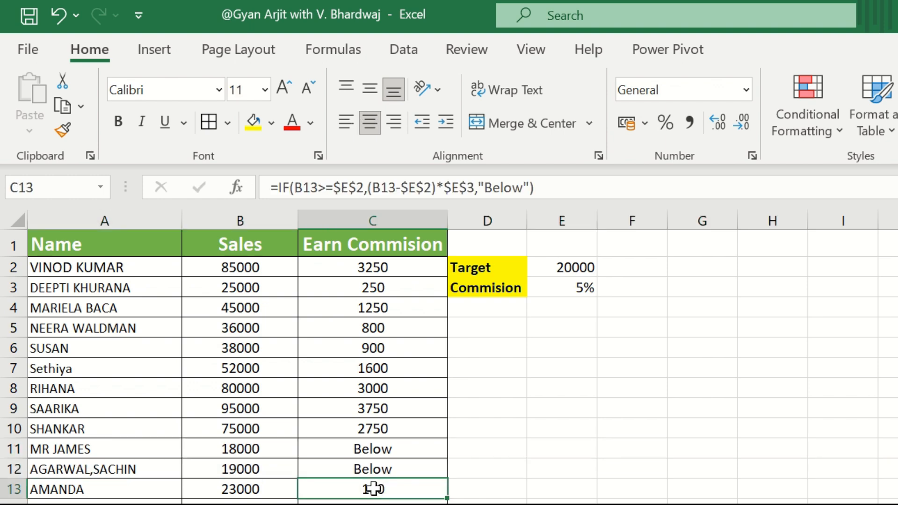
left_click(239, 495)
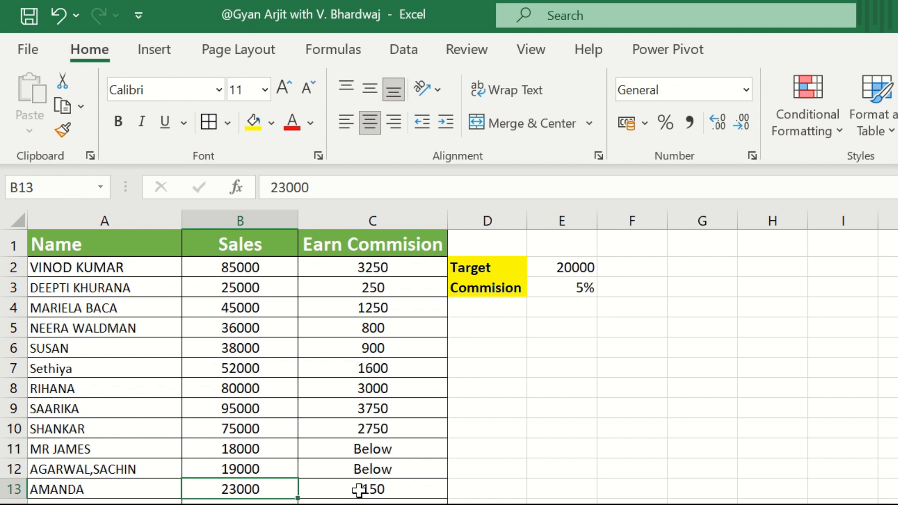
left_click(358, 490)
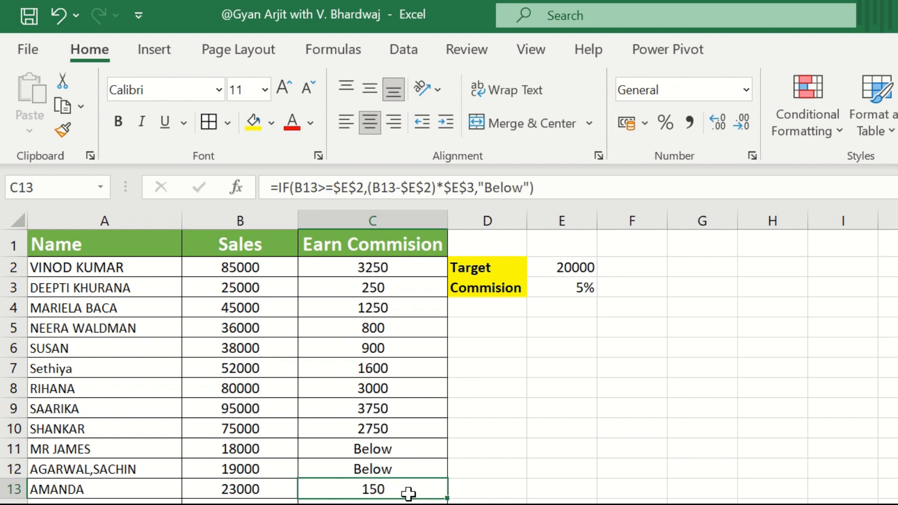
left_click(399, 267)
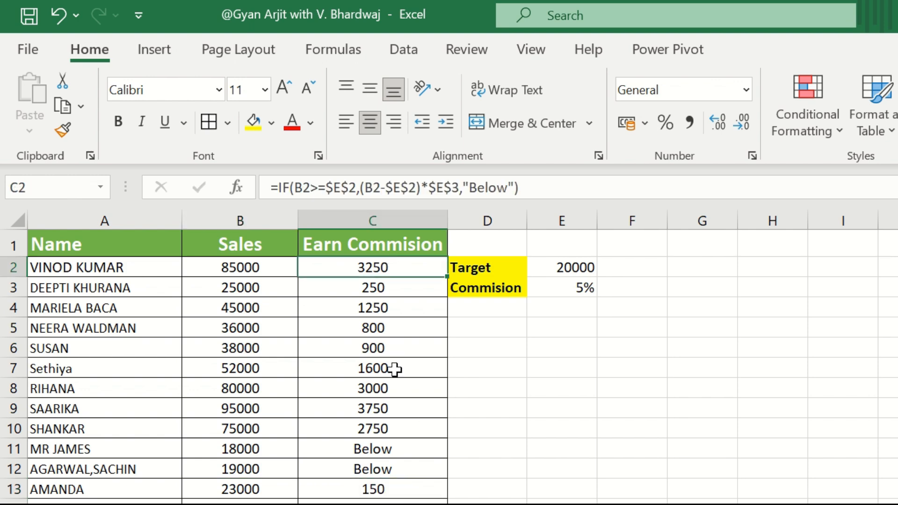
left_click(364, 217)
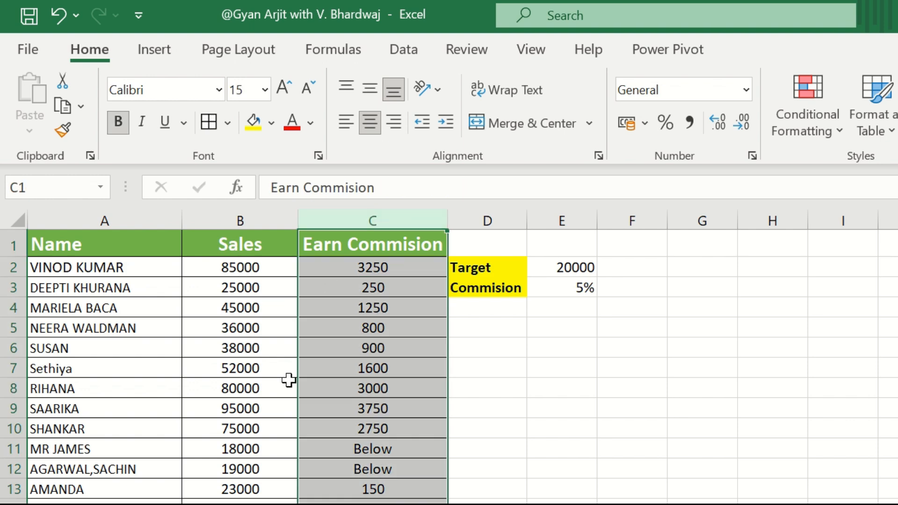
left_click(377, 270)
left_click(378, 328)
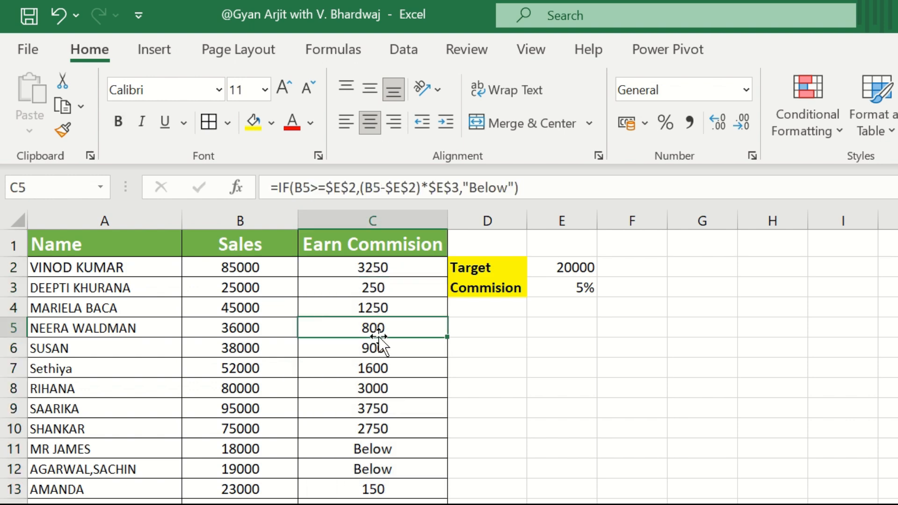
Step: Enter =B2-E2 in cell E7 to work out the first person's sales above target, and check it against both source cells
left_click(374, 221)
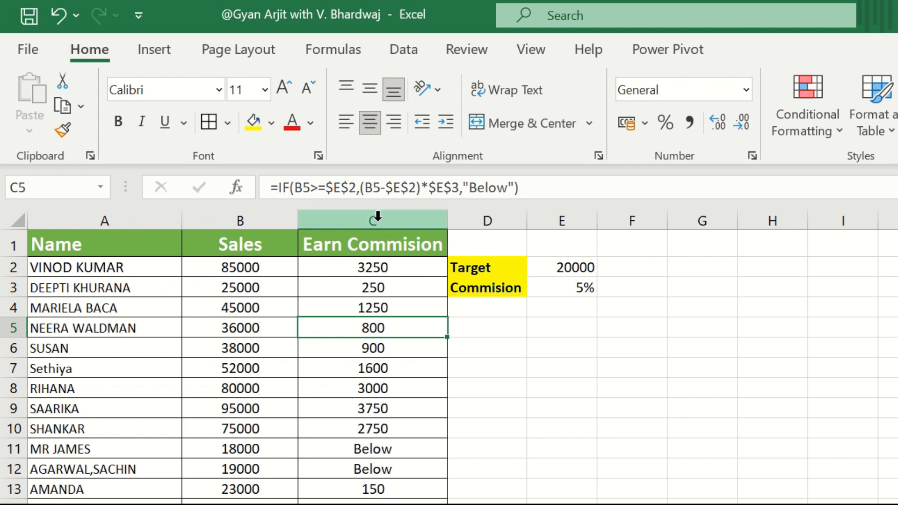
left_click(531, 367)
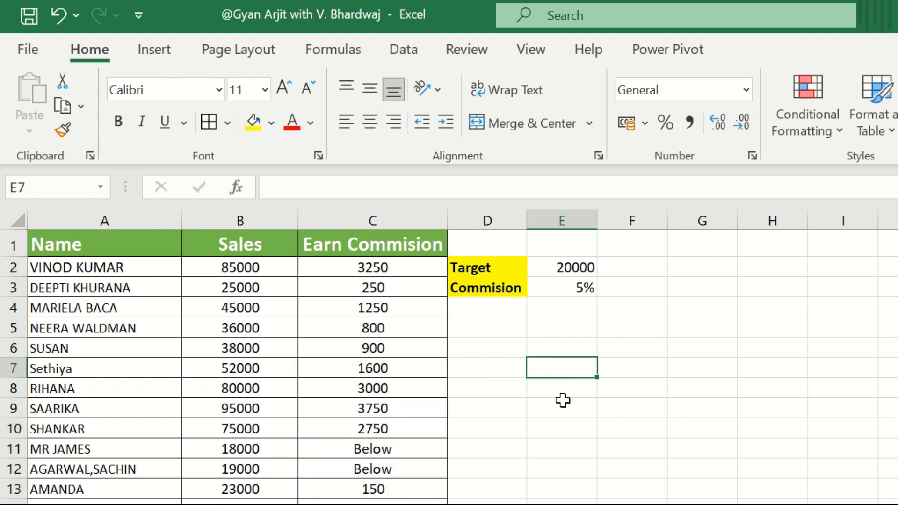
type("=")
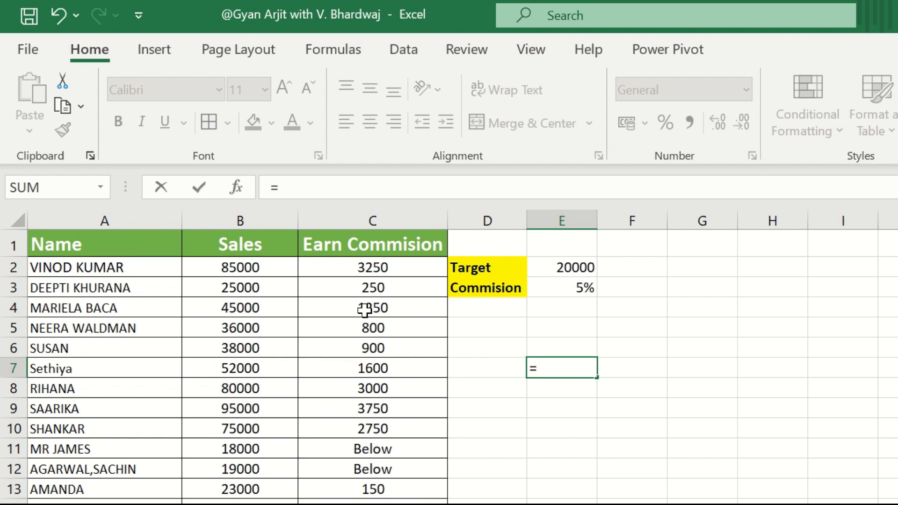
left_click(230, 270)
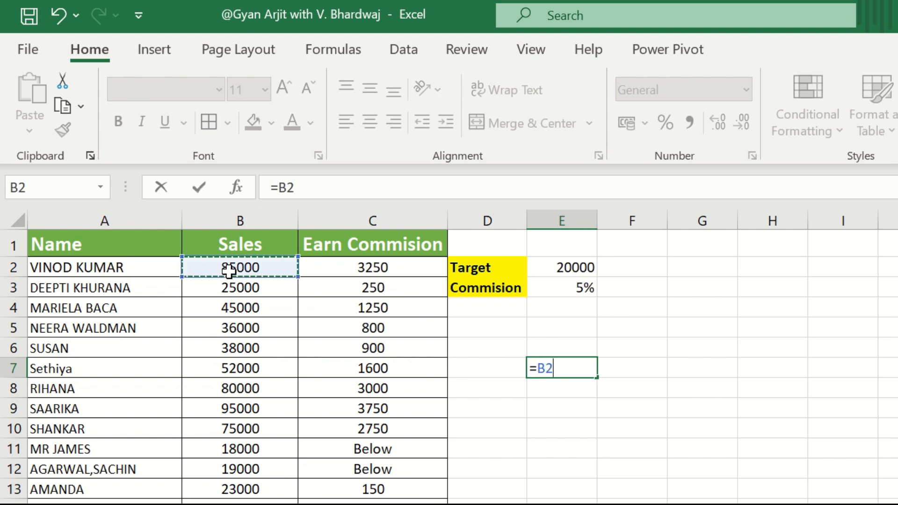
type("-")
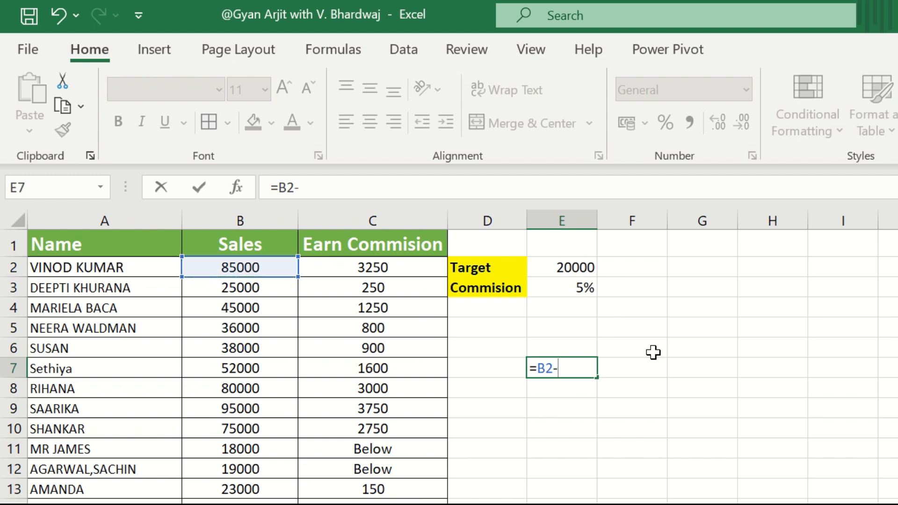
left_click(574, 273)
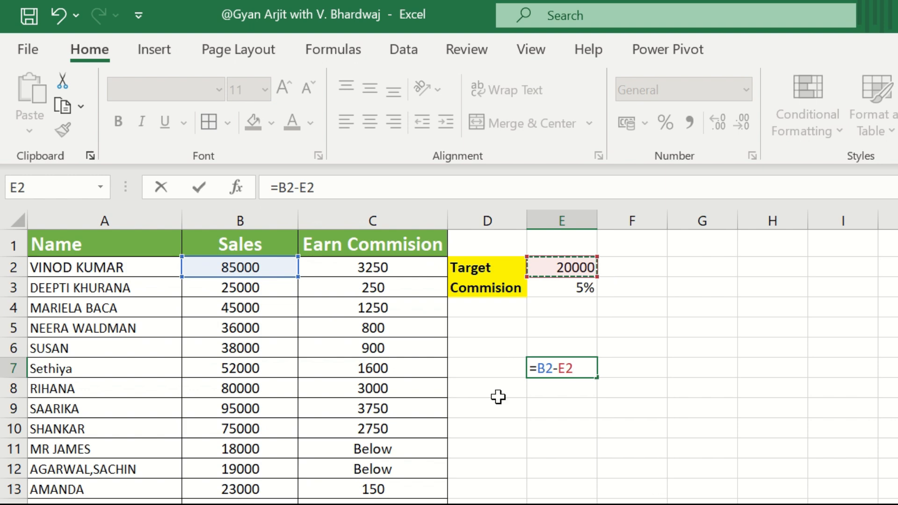
key("Return")
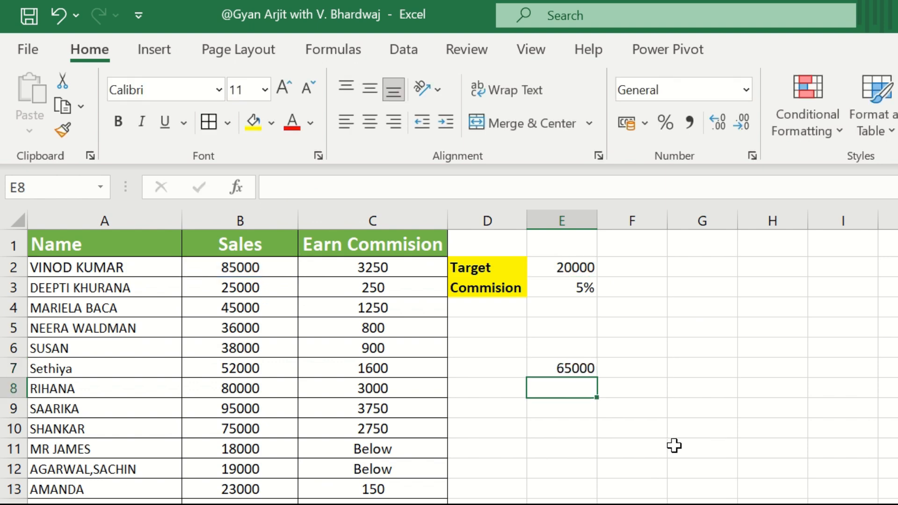
left_click(579, 367)
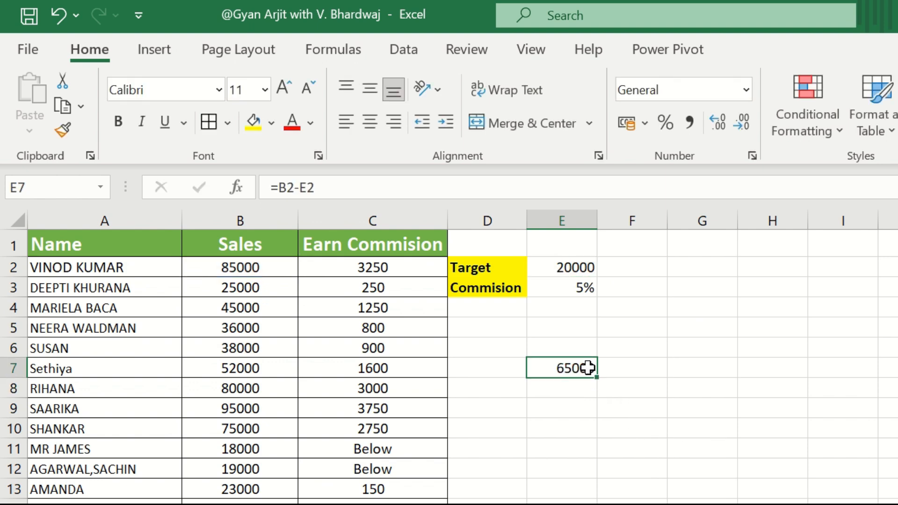
left_click(565, 270)
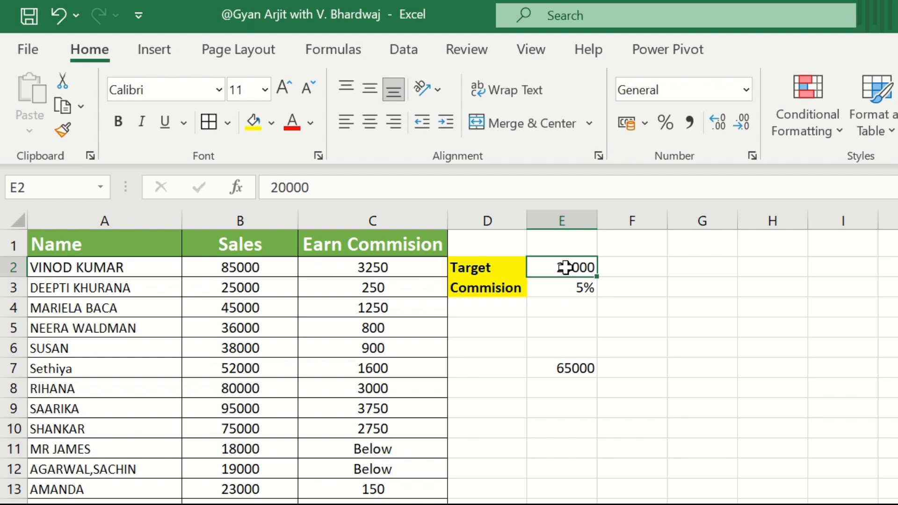
left_click(240, 274)
left_click(579, 369)
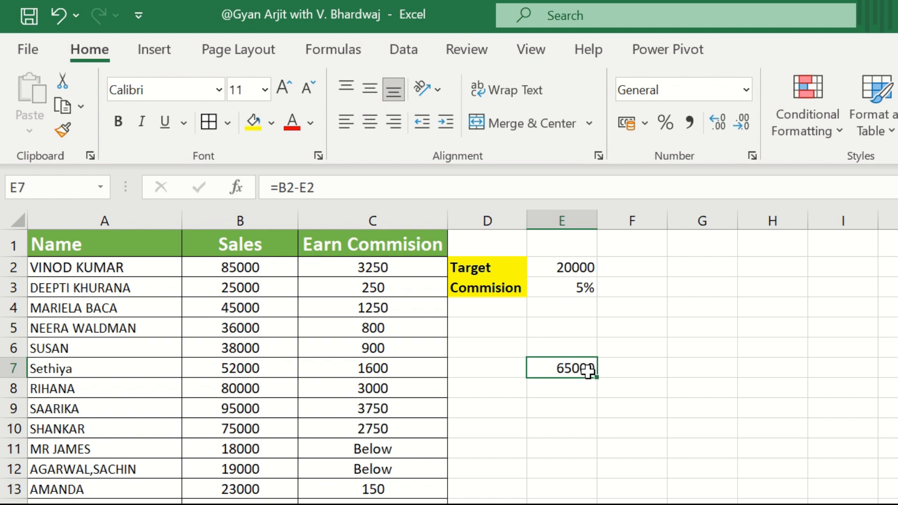
Step: Enter =E7*5/100 in cell F7 to calculate the commission manually, and compare it with the IF formula result in C2
left_click(615, 366)
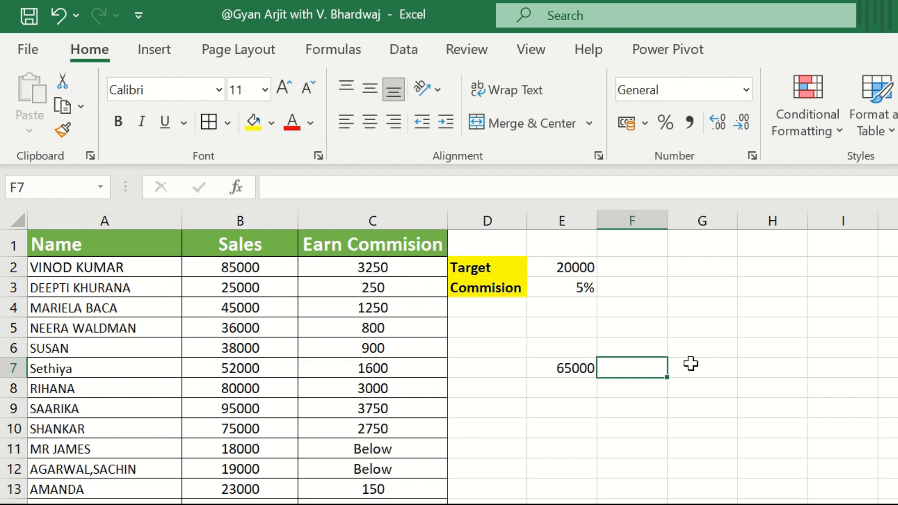
type("=")
key("Left")
type("*5/100")
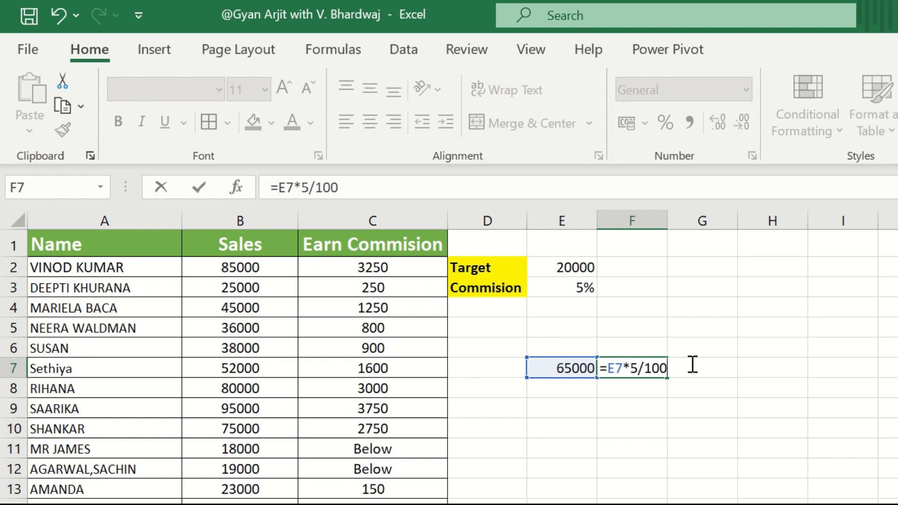
key("Return")
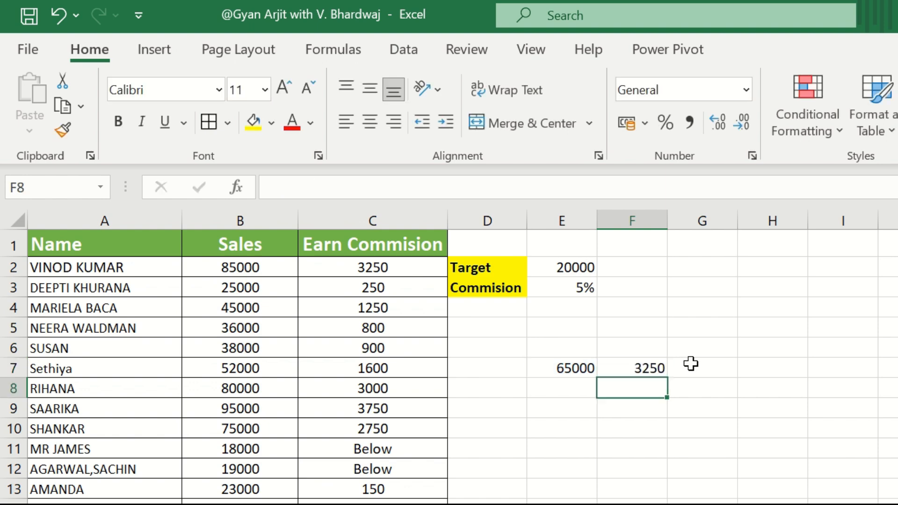
key("Up")
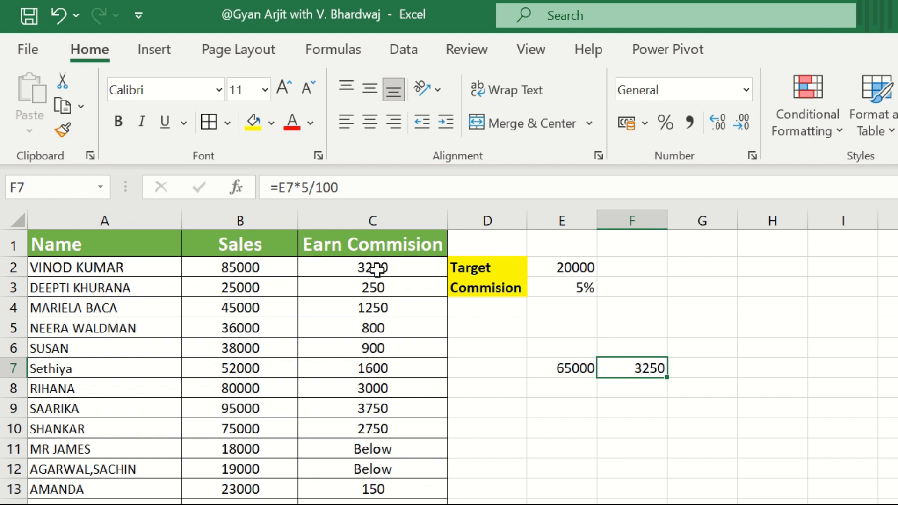
left_click(376, 269)
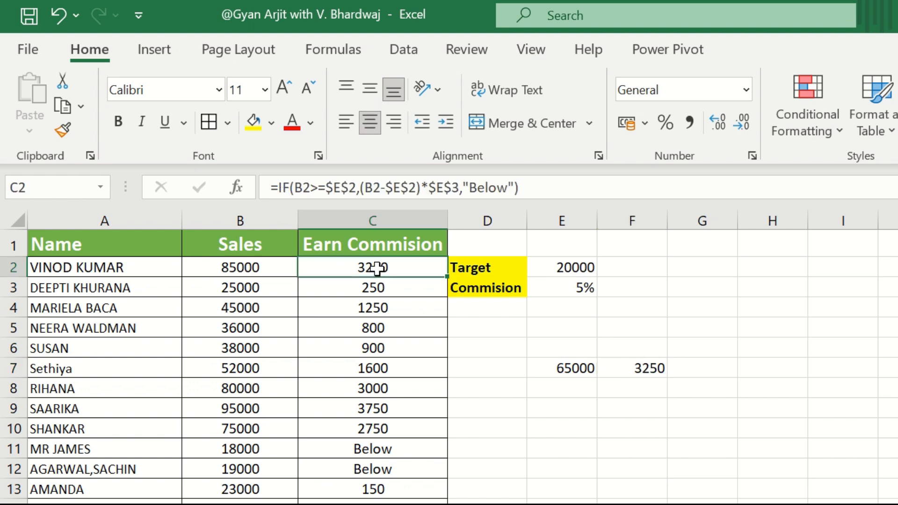
left_click(465, 354)
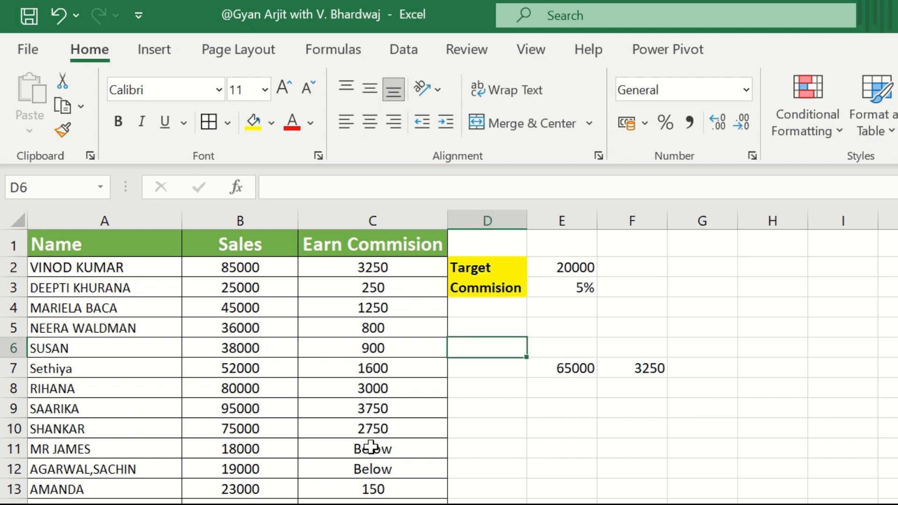